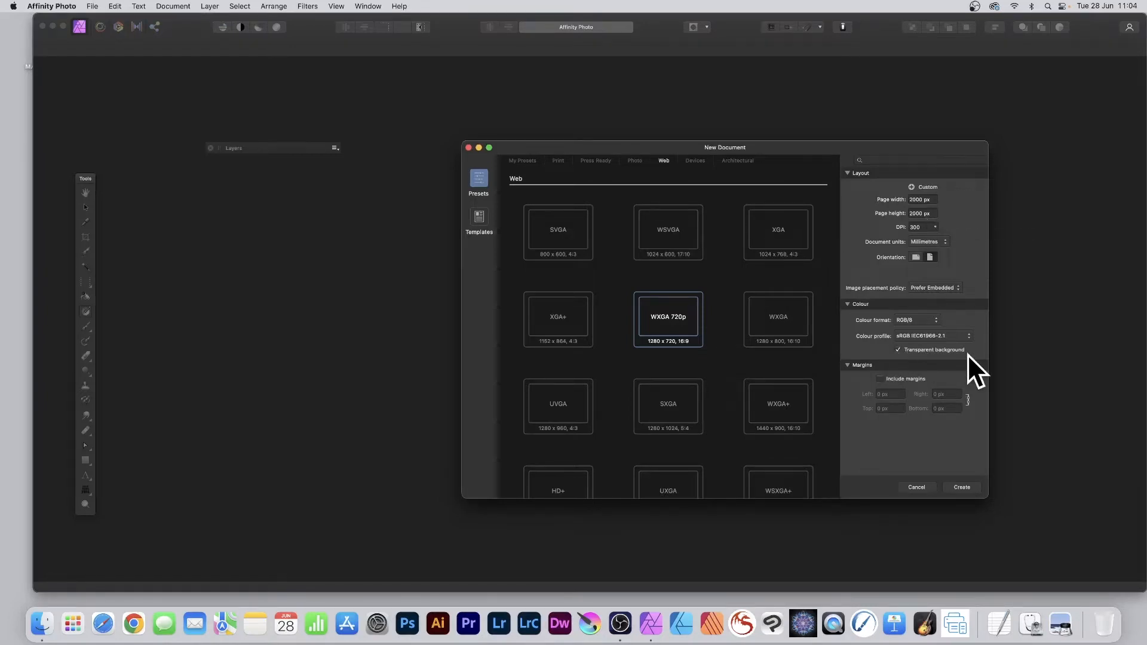
- Create a 2000 x 2000 px document with a transparent background and draw a large five-pointed star filled with cyan (RGB 46, 255, 246)
click(961, 487)
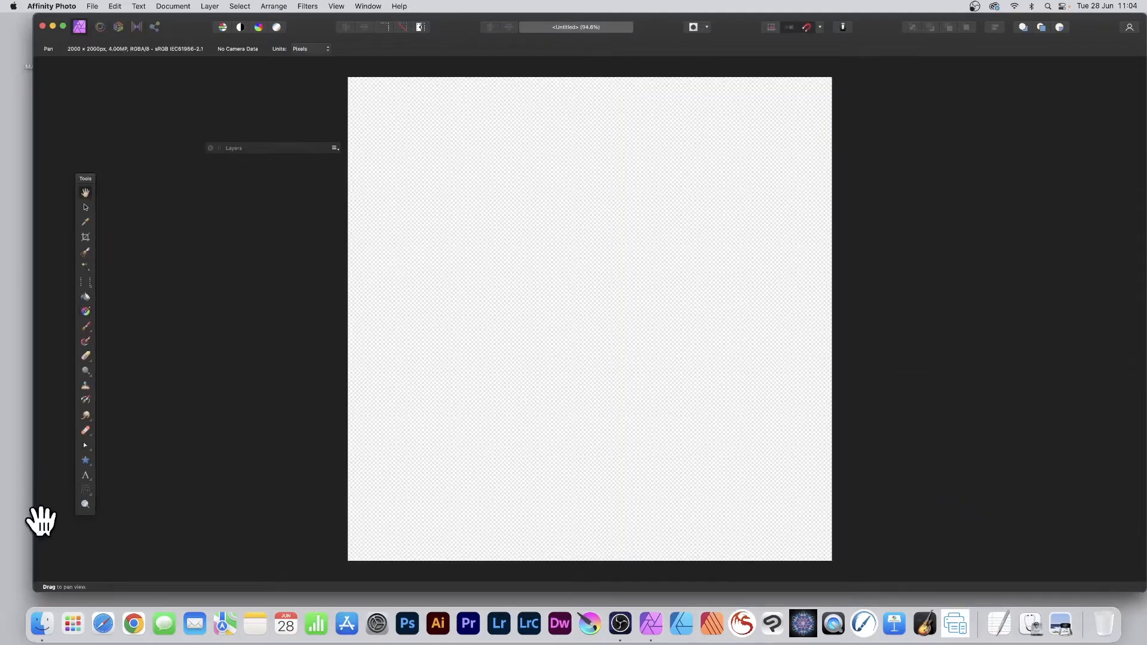
click(85, 459)
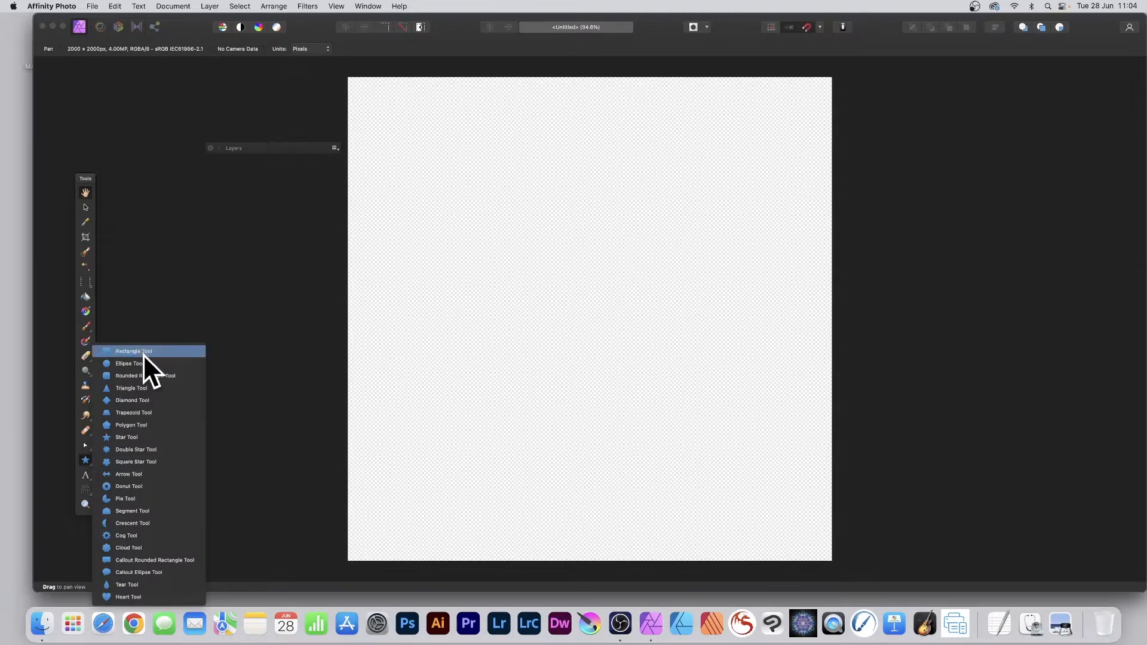
click(83, 442)
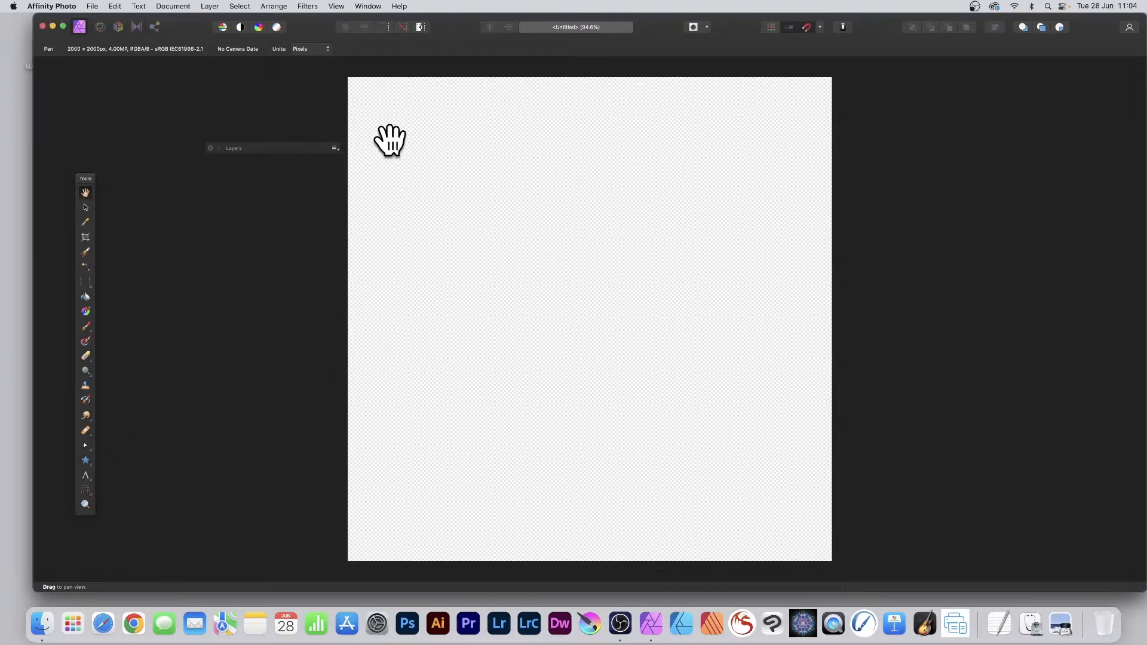
click(86, 462)
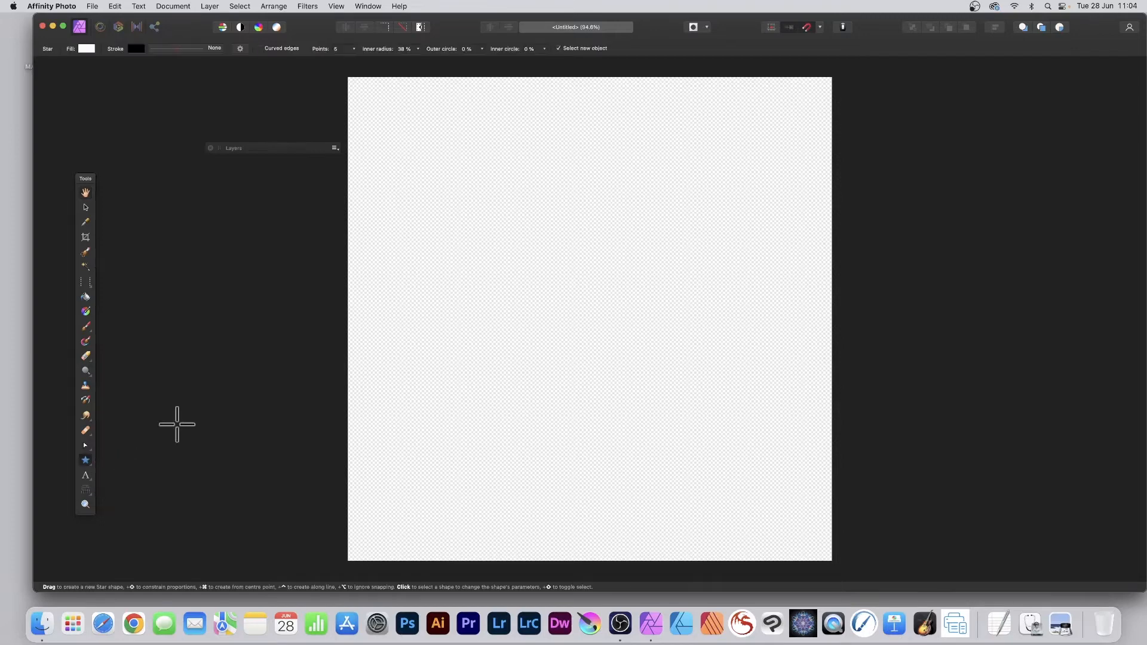
drag(383, 102, 809, 531)
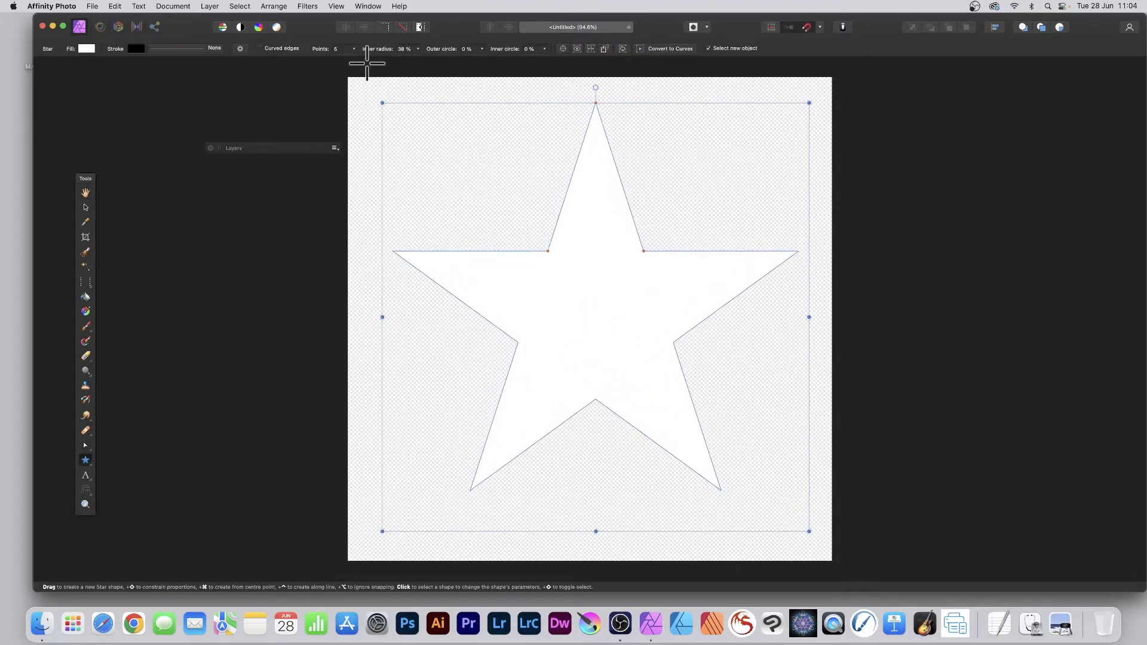
click(84, 47)
drag(135, 131, 148, 138)
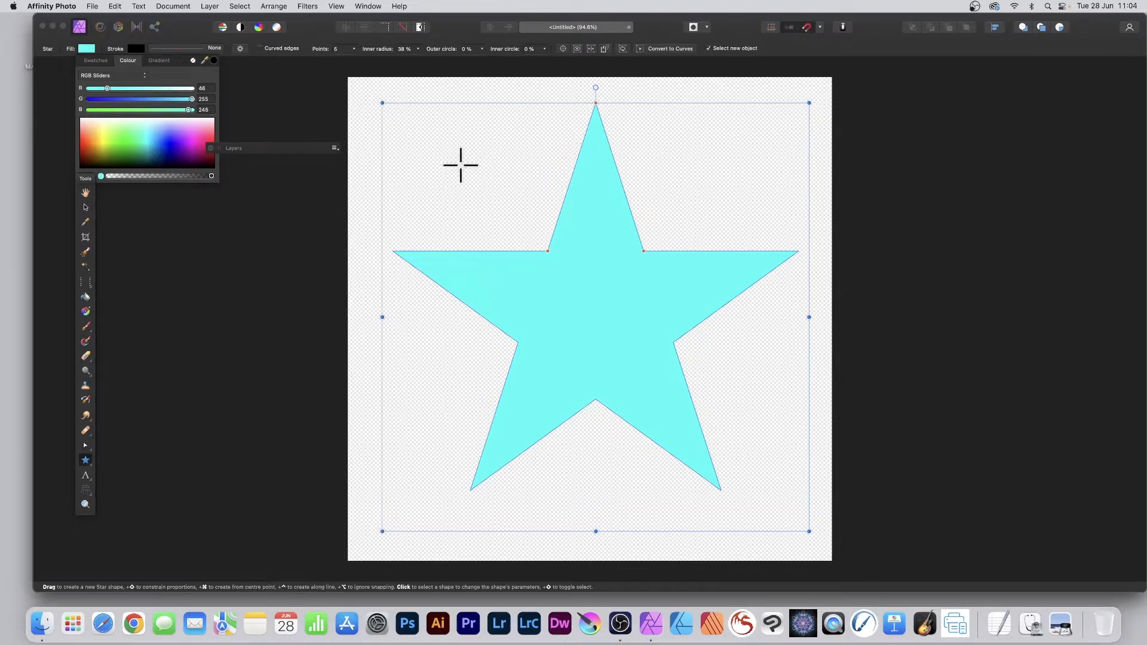
- Export the whole document as a PNG to the Desktop under the name star1, replacing the existing file
click(91, 6)
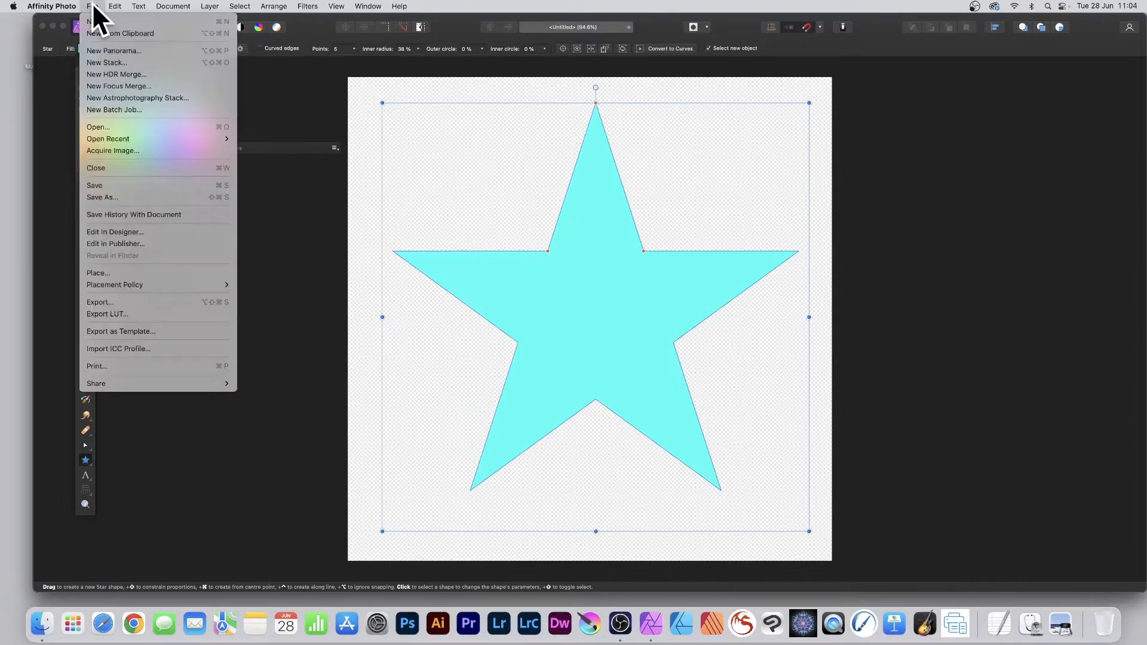
click(98, 300)
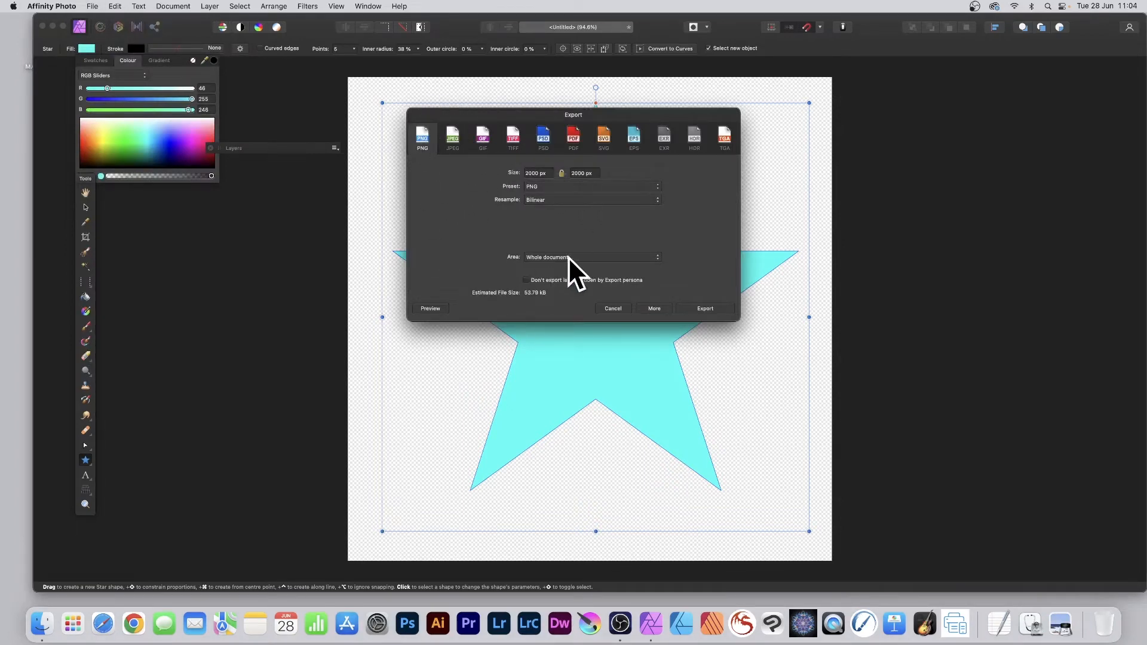
click(709, 308)
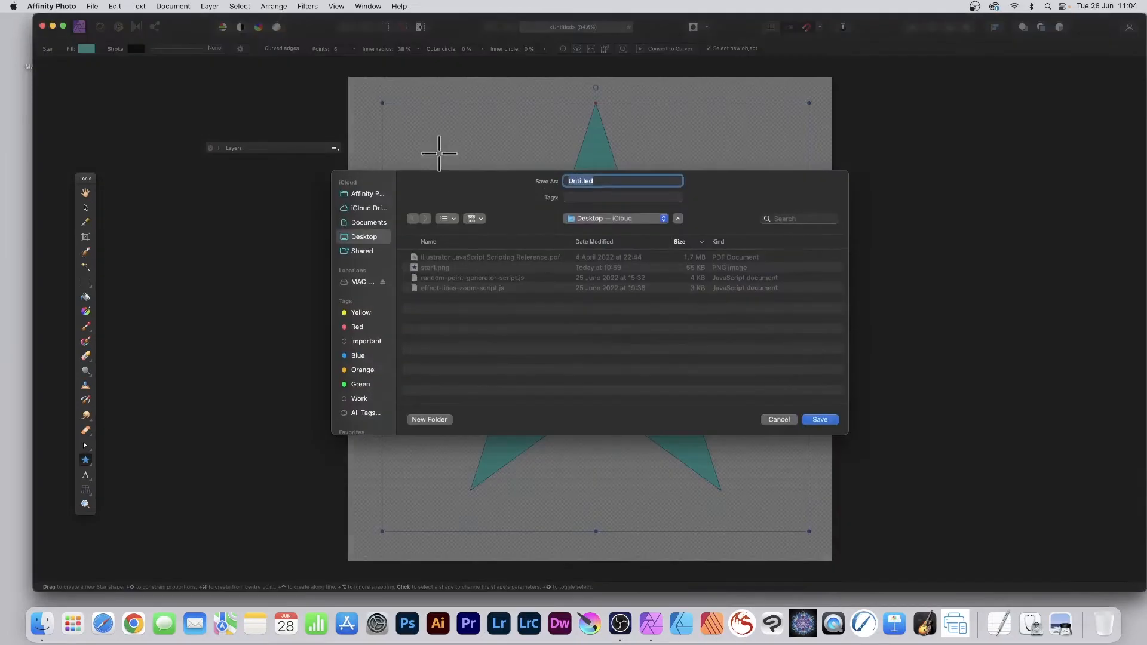
click(429, 267)
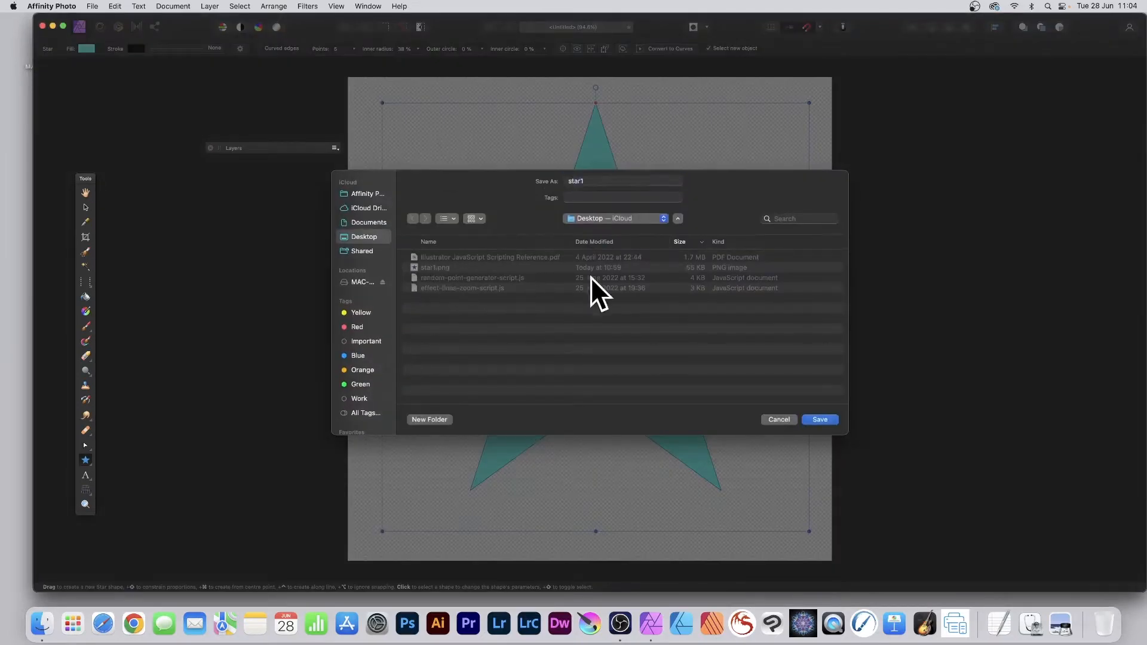
click(819, 419)
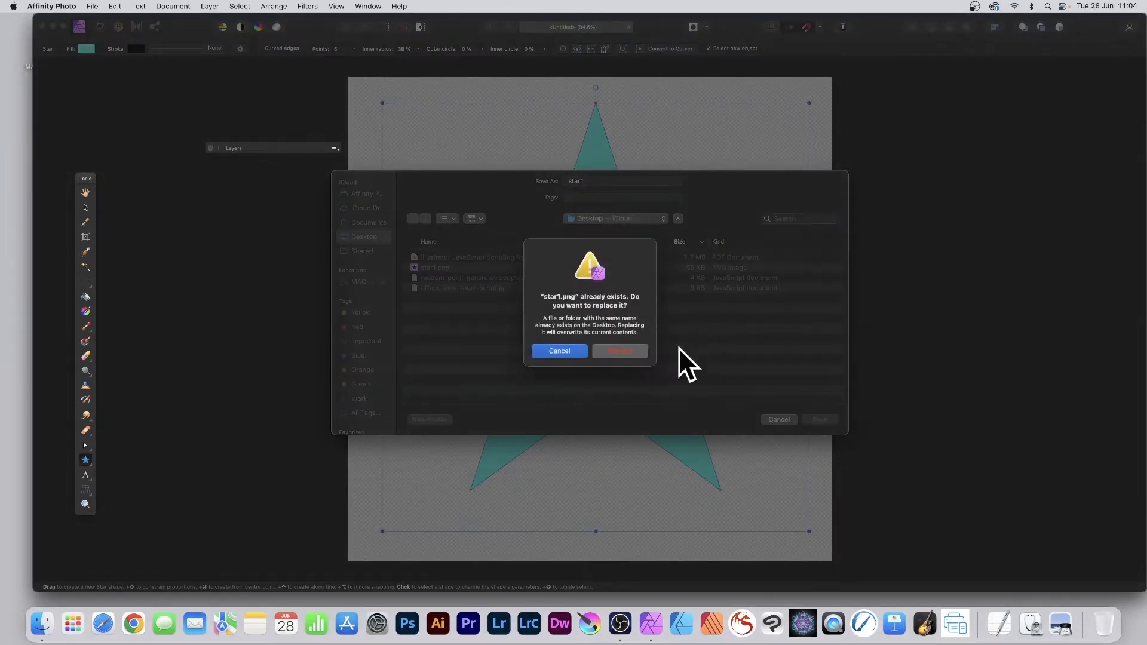
click(621, 351)
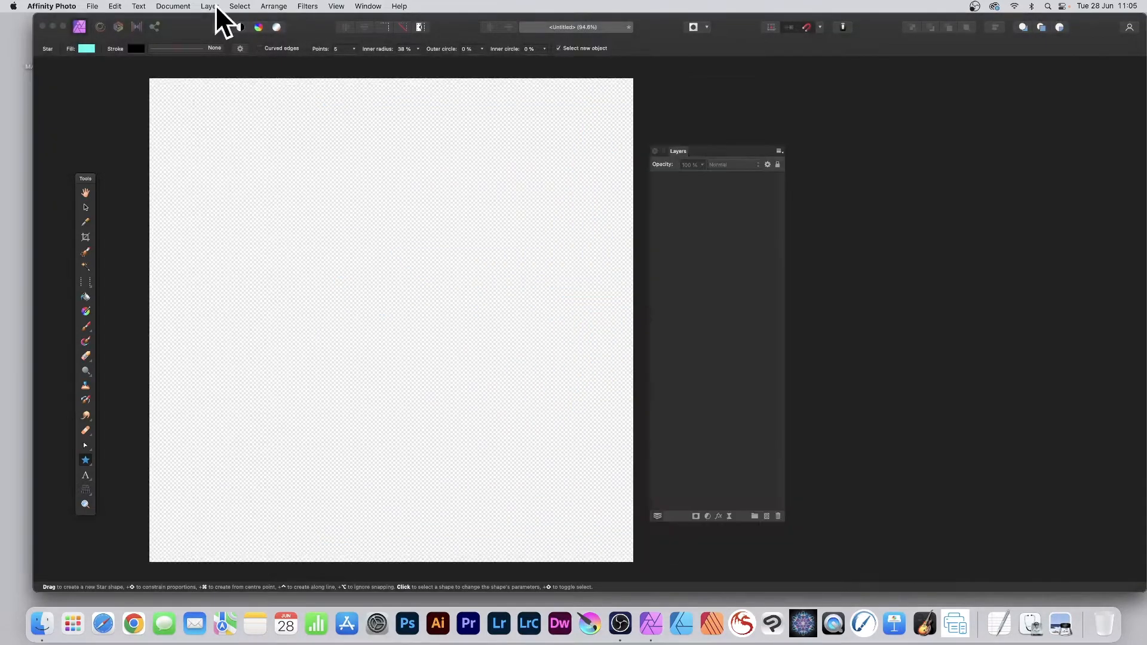
- Add a fill layer with a bitmap fill from star1.png, and enlarge and tilt the tiled star pattern on the canvas
click(212, 6)
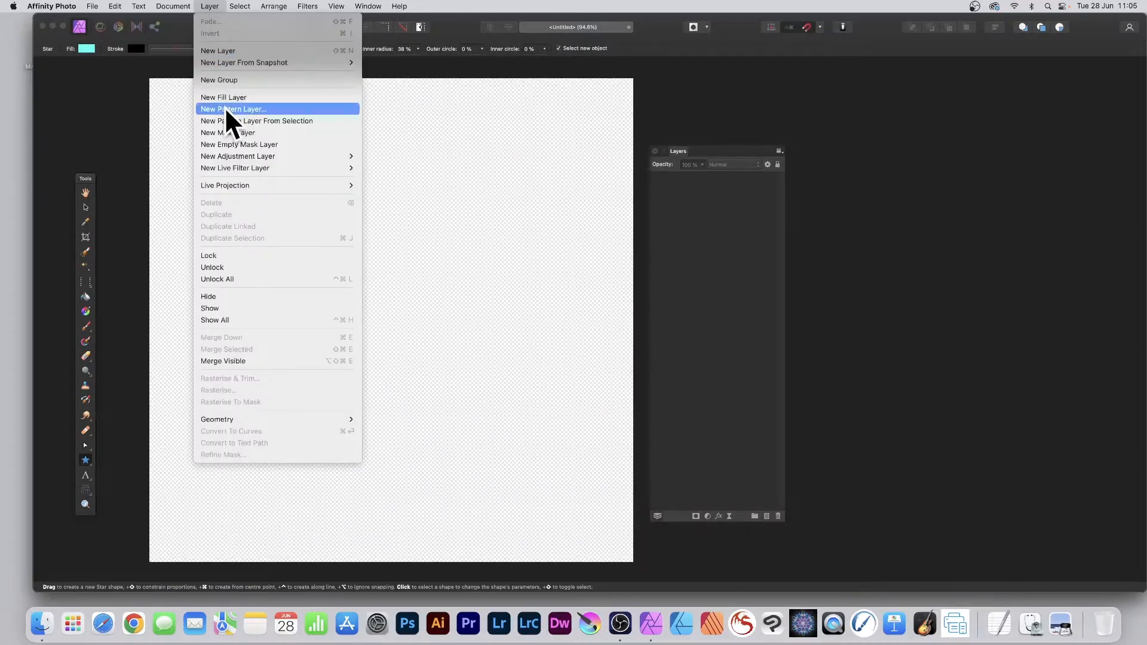
click(243, 96)
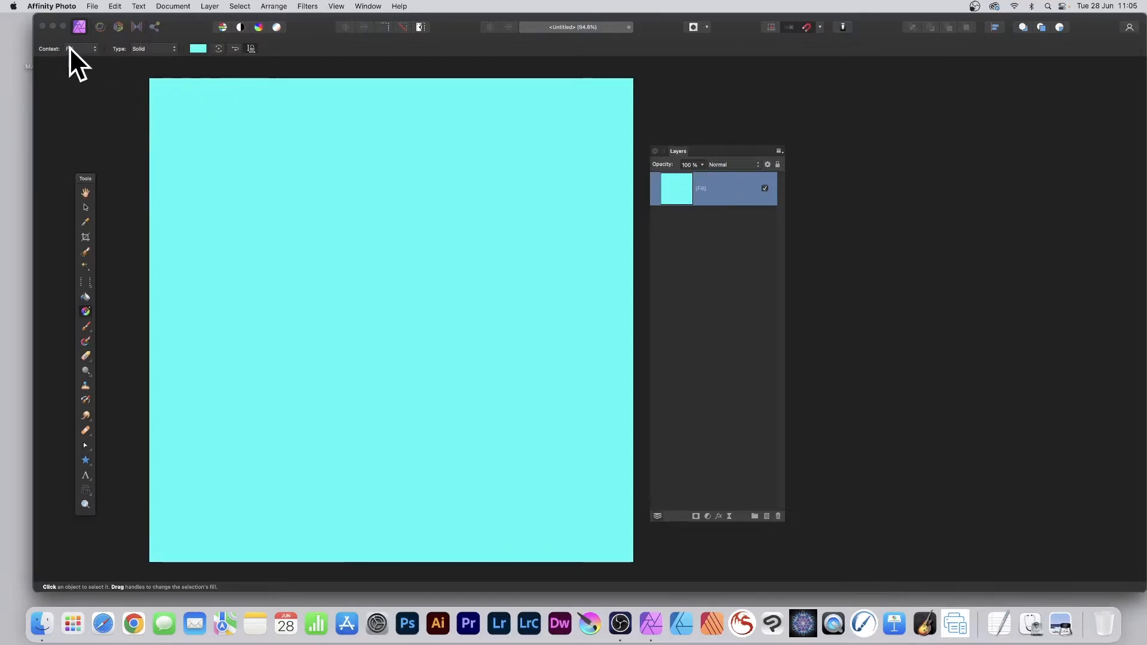
click(148, 49)
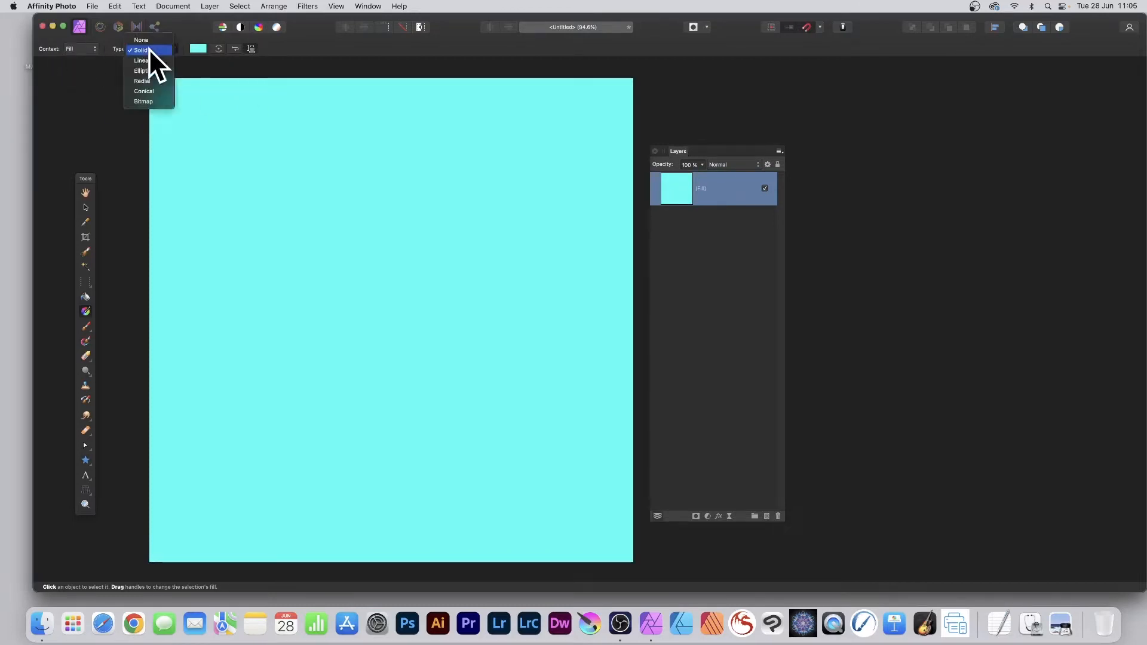
click(149, 102)
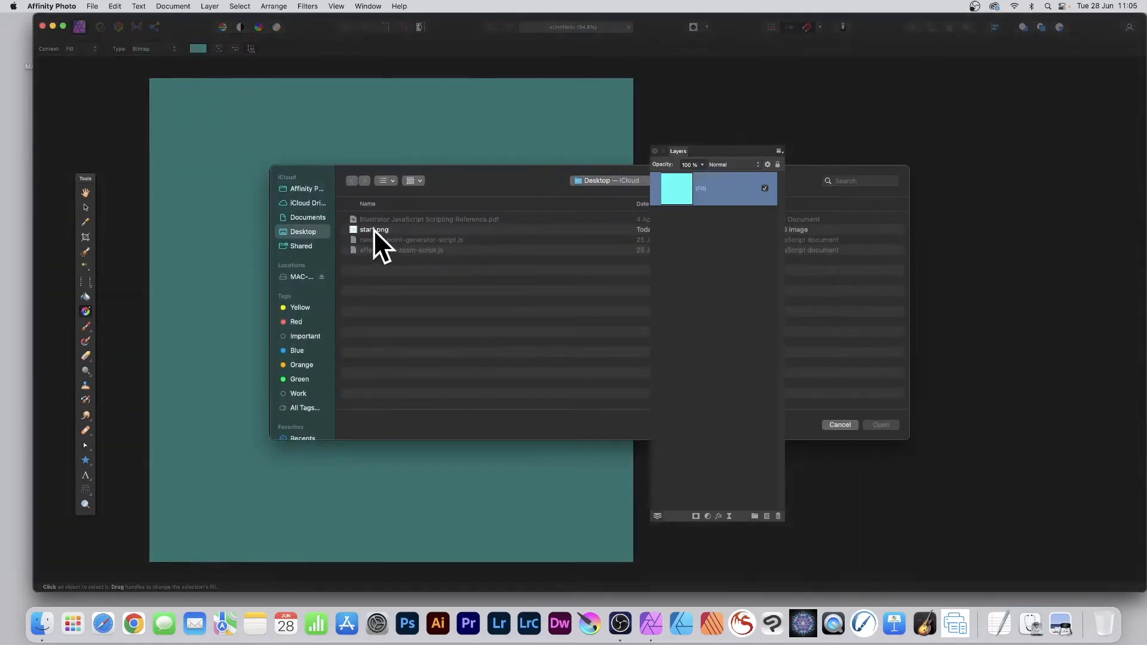
click(368, 231)
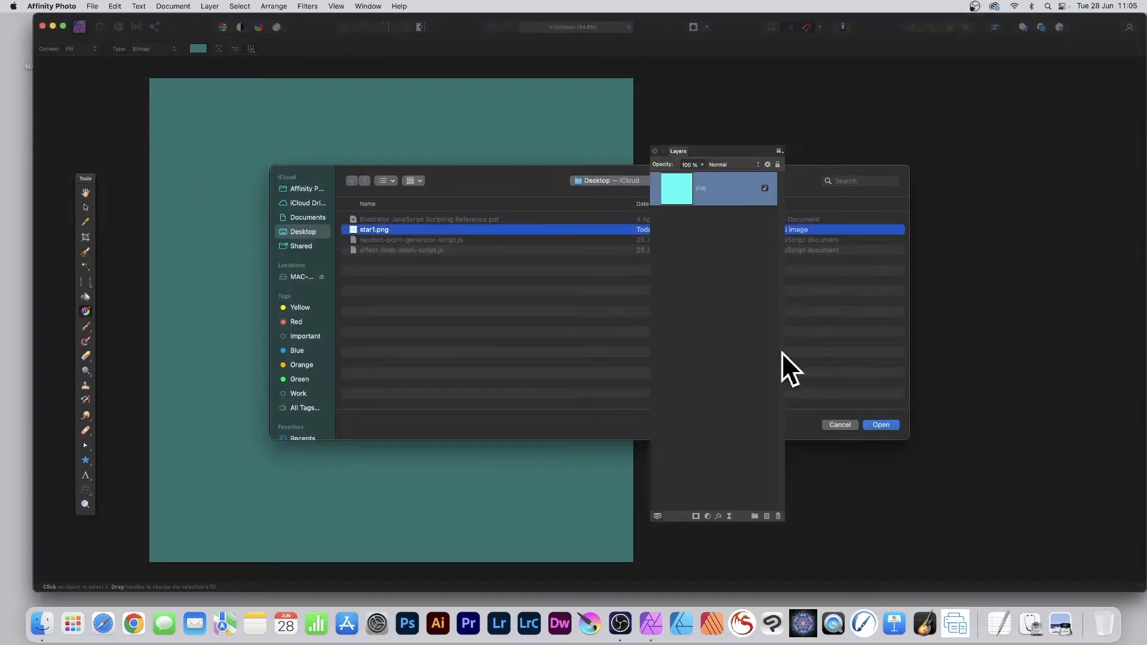
click(881, 424)
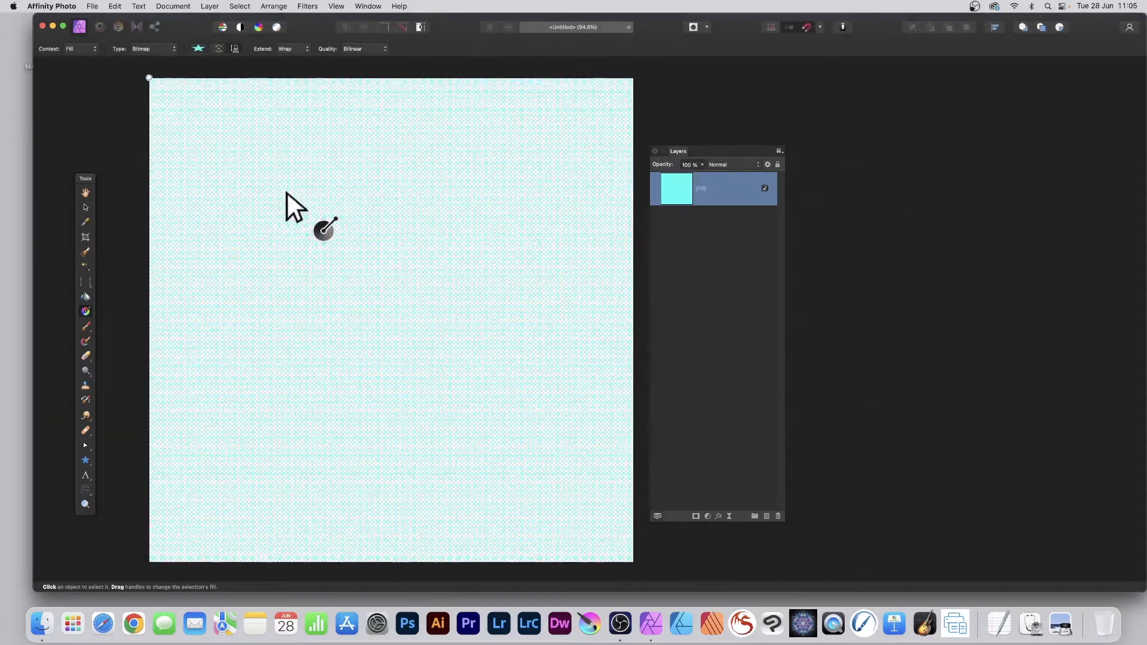
drag(346, 209, 419, 234)
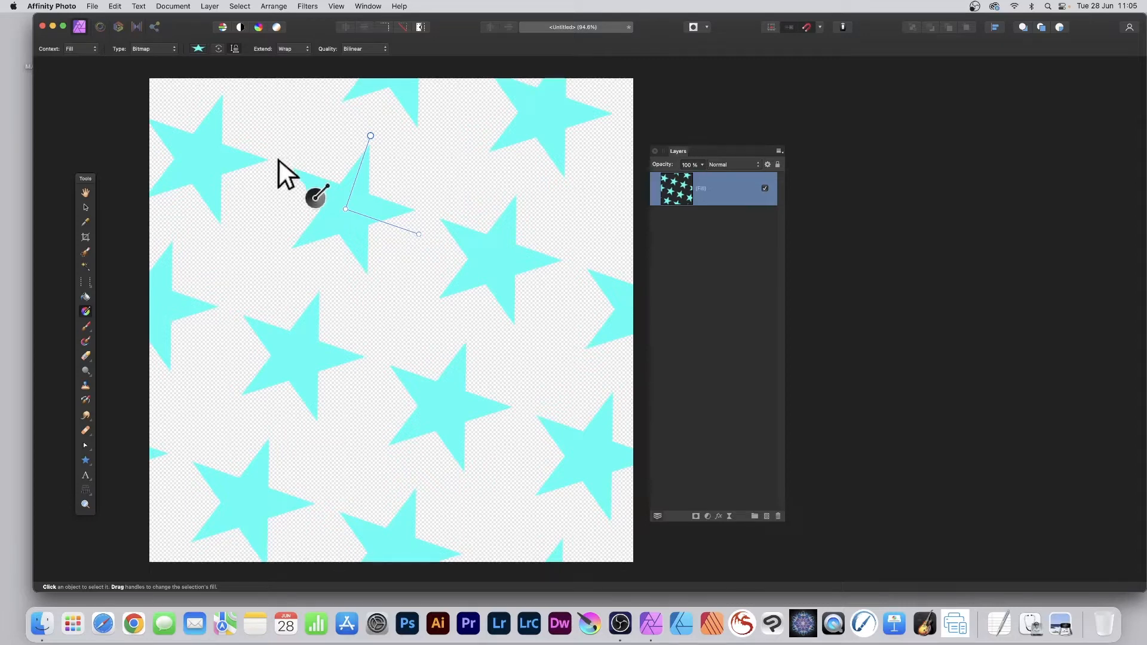
- Duplicate the star fill layer and shift the copy's pattern down and to the left so its stars fall between the originals
click(210, 6)
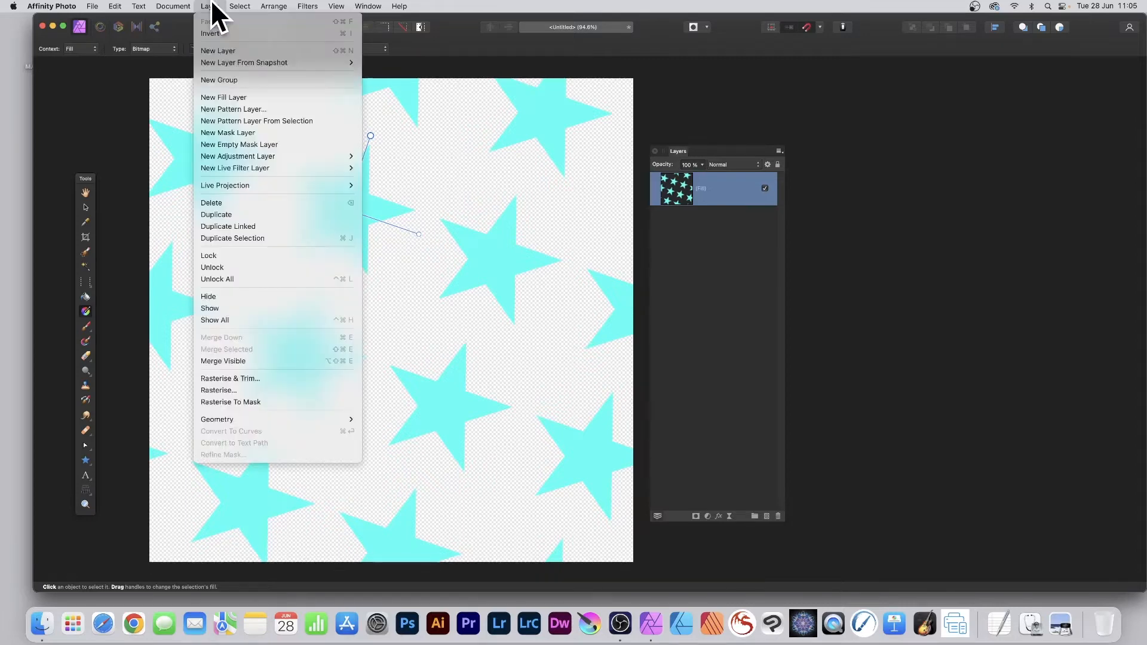
click(232, 216)
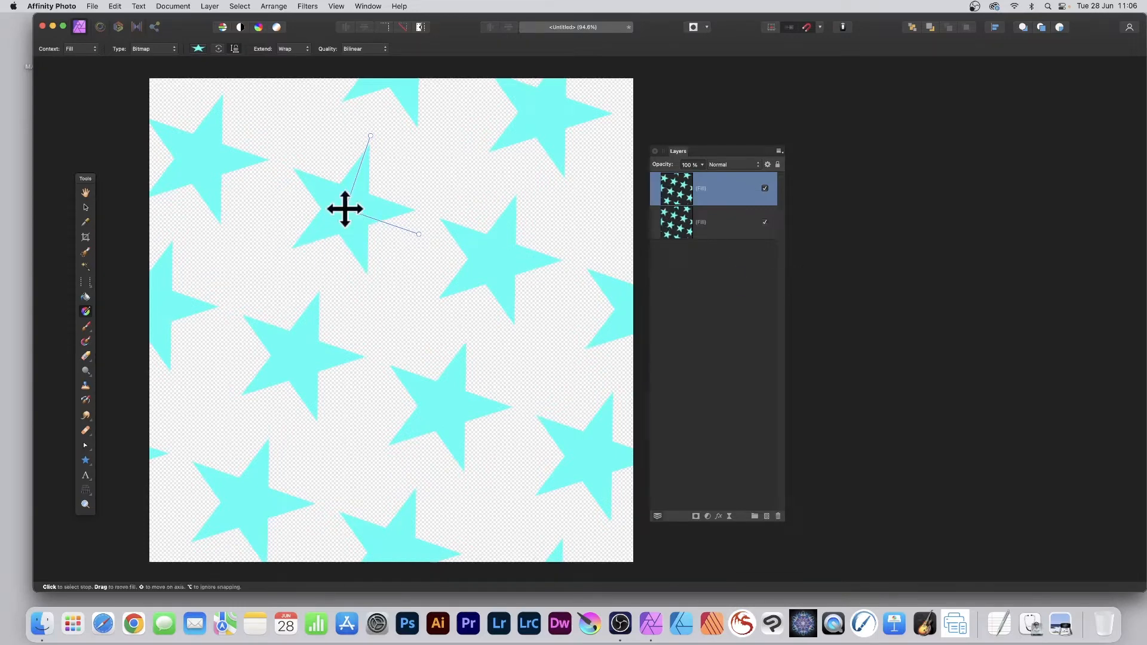
drag(345, 208, 258, 261)
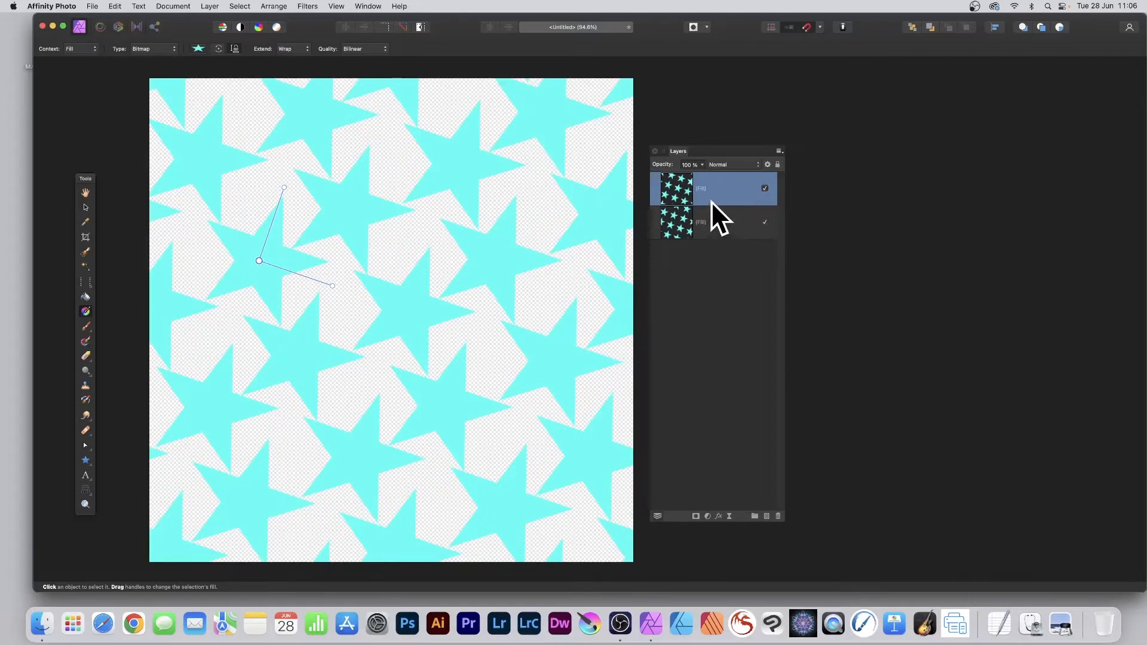
- Put the upper fill layer in its own group and add an HSL adjustment with a hue shift of -72.4°
right_click(677, 188)
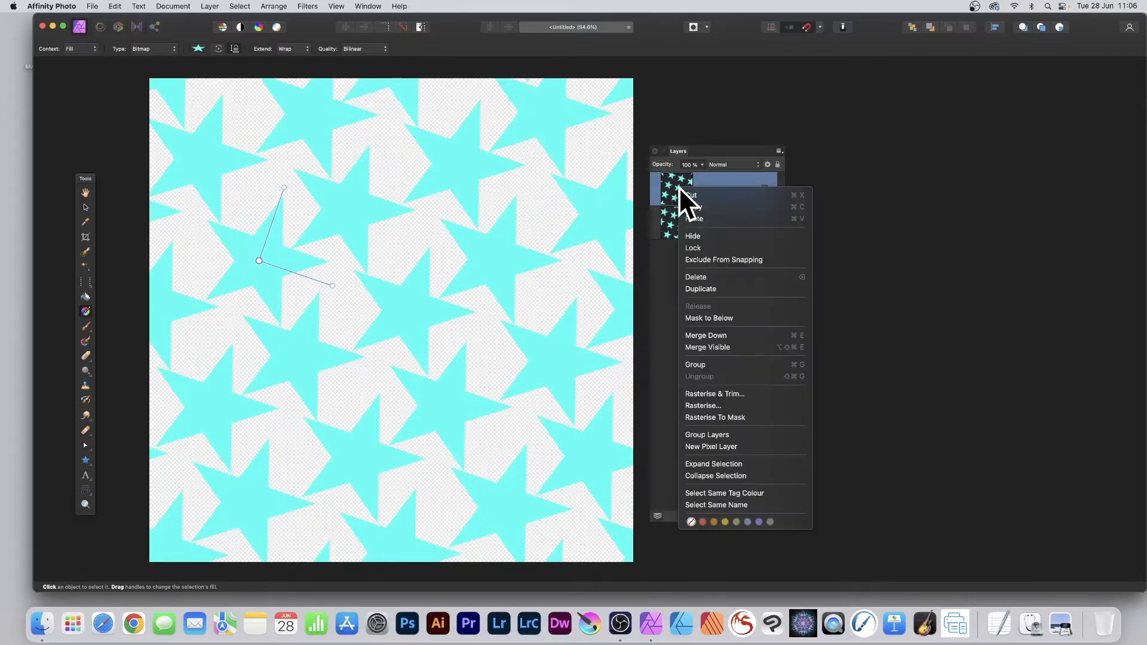
click(709, 364)
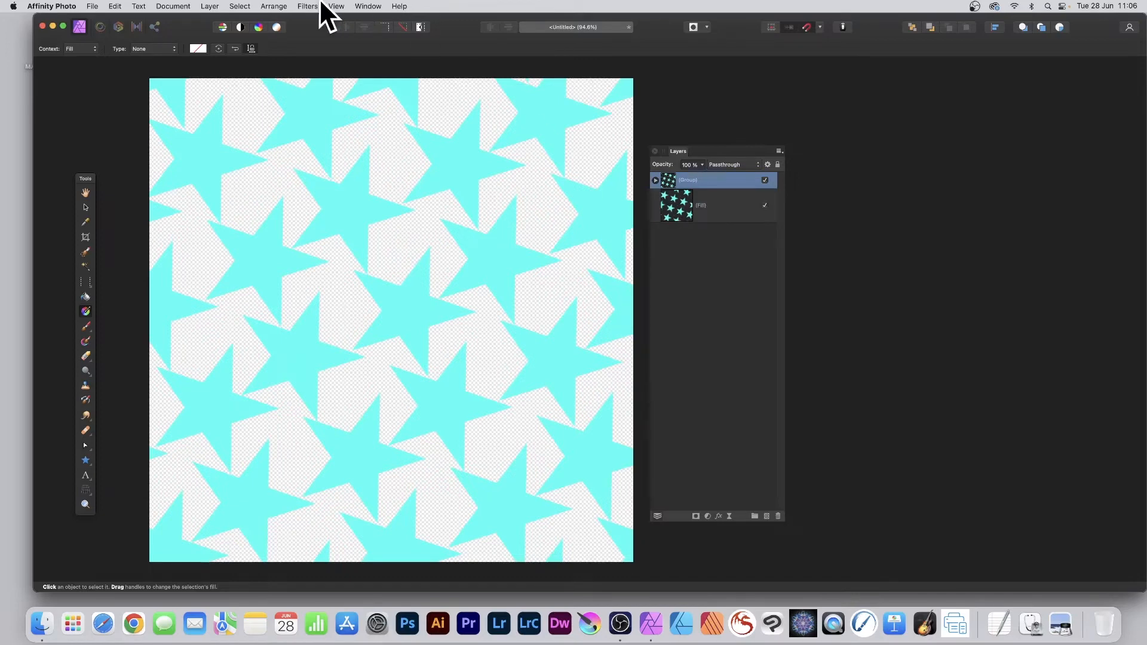
click(209, 7)
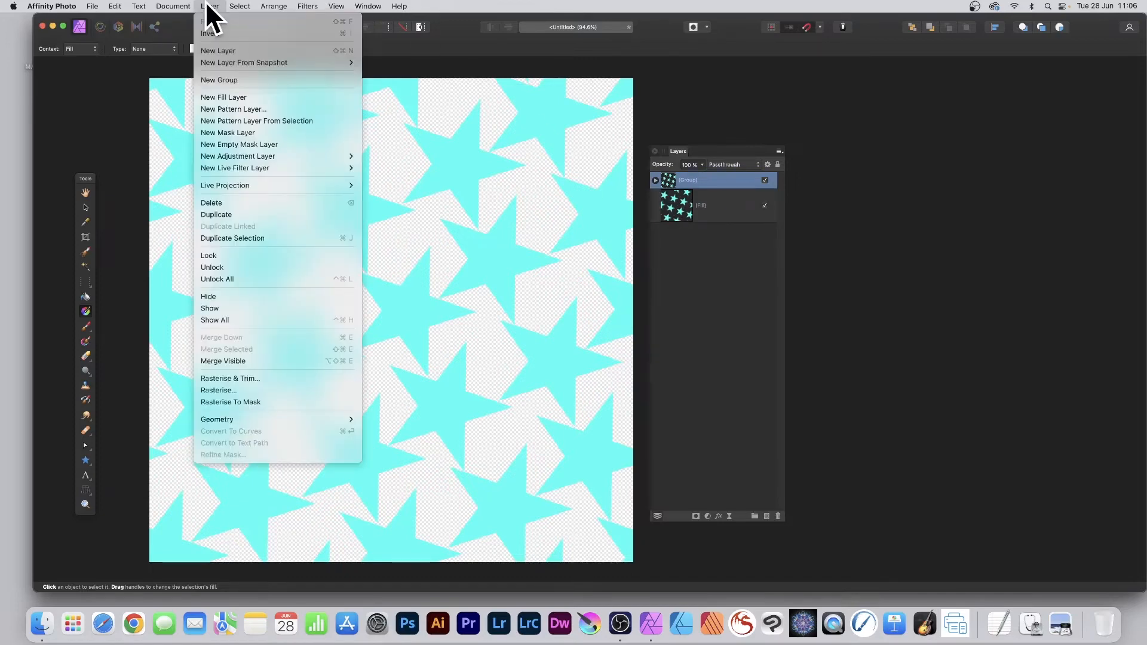
mouse_move(227, 154)
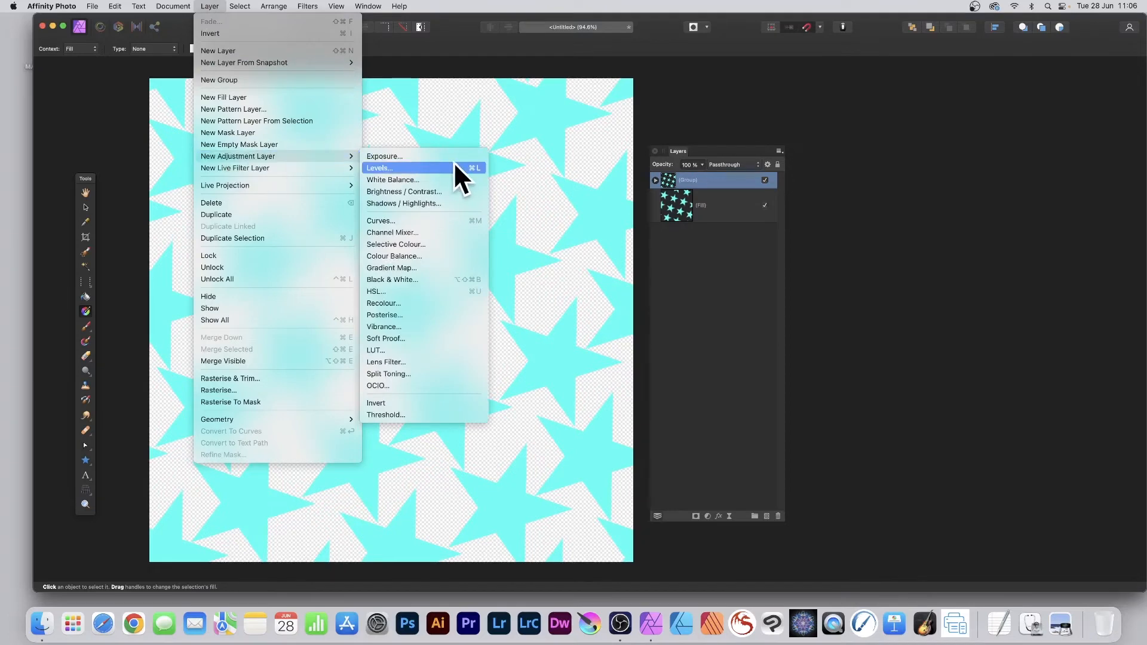
click(383, 291)
drag(765, 199, 481, 173)
drag(458, 337, 419, 338)
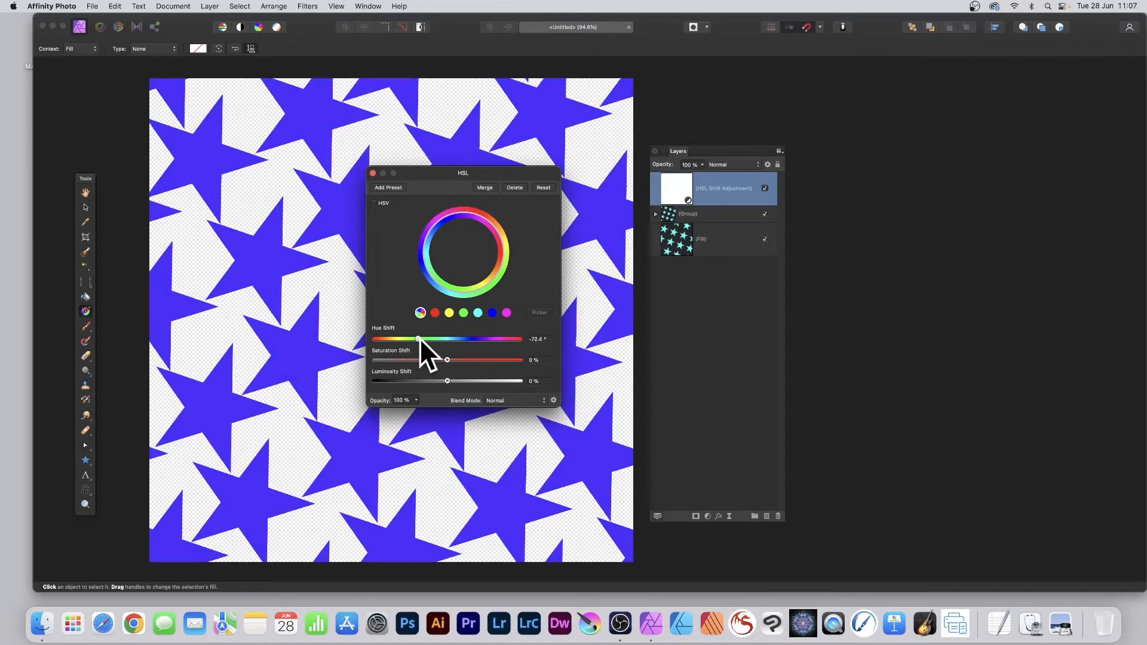
click(372, 173)
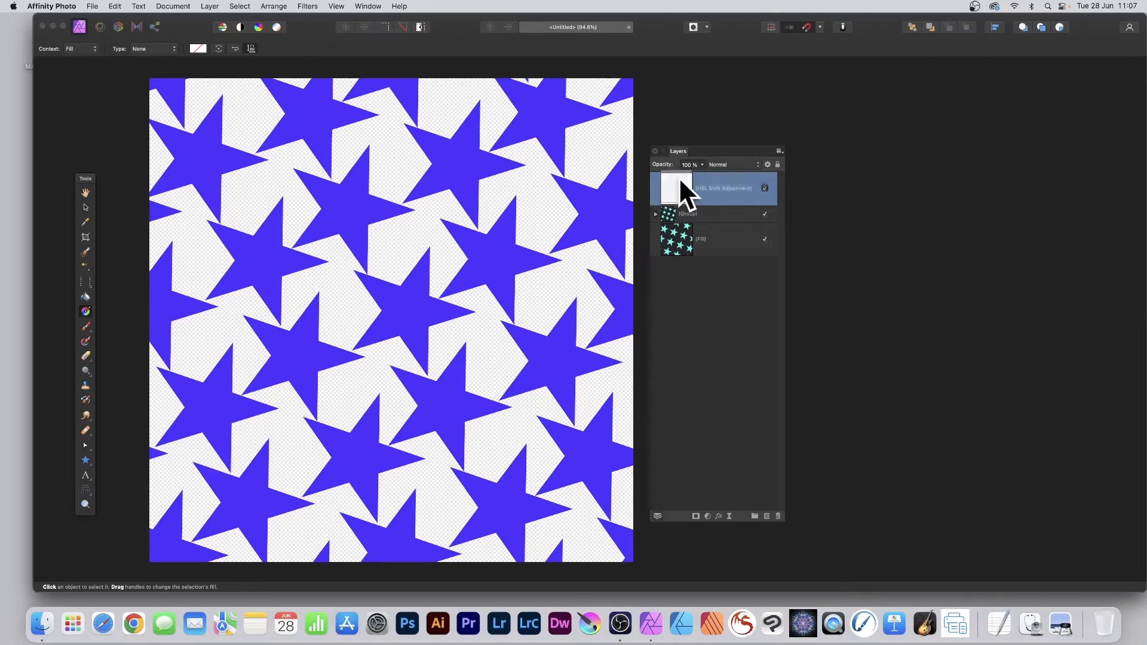
- Nest the HSL adjustment inside the group so it recolours only the duplicated stars, and collapse the group
drag(680, 182, 676, 210)
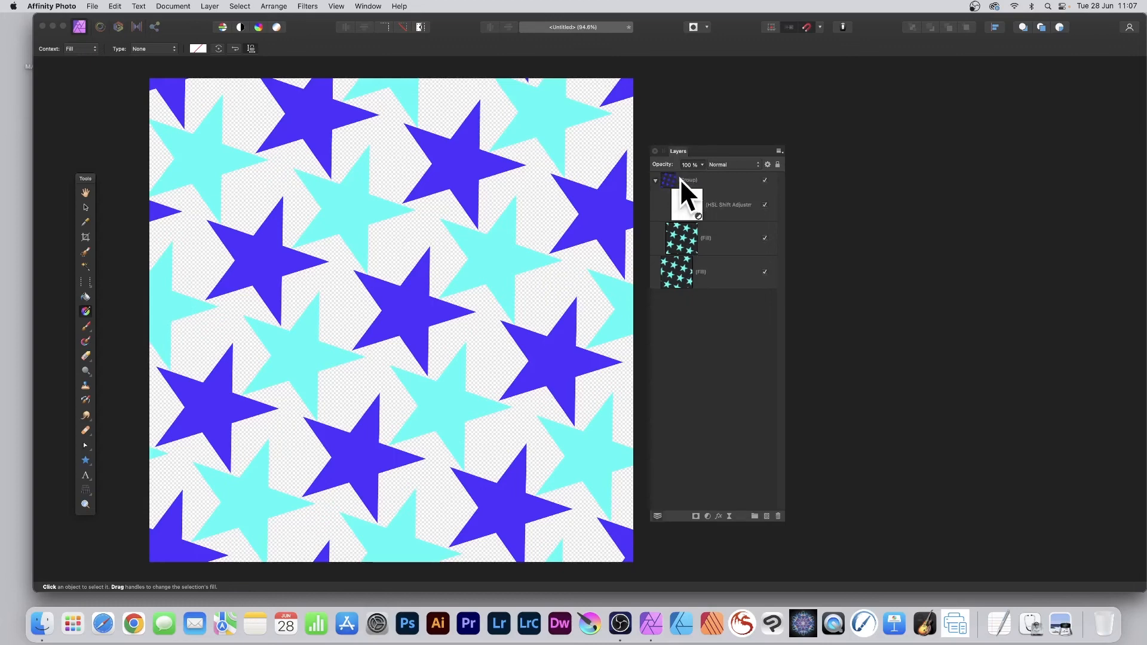
click(656, 180)
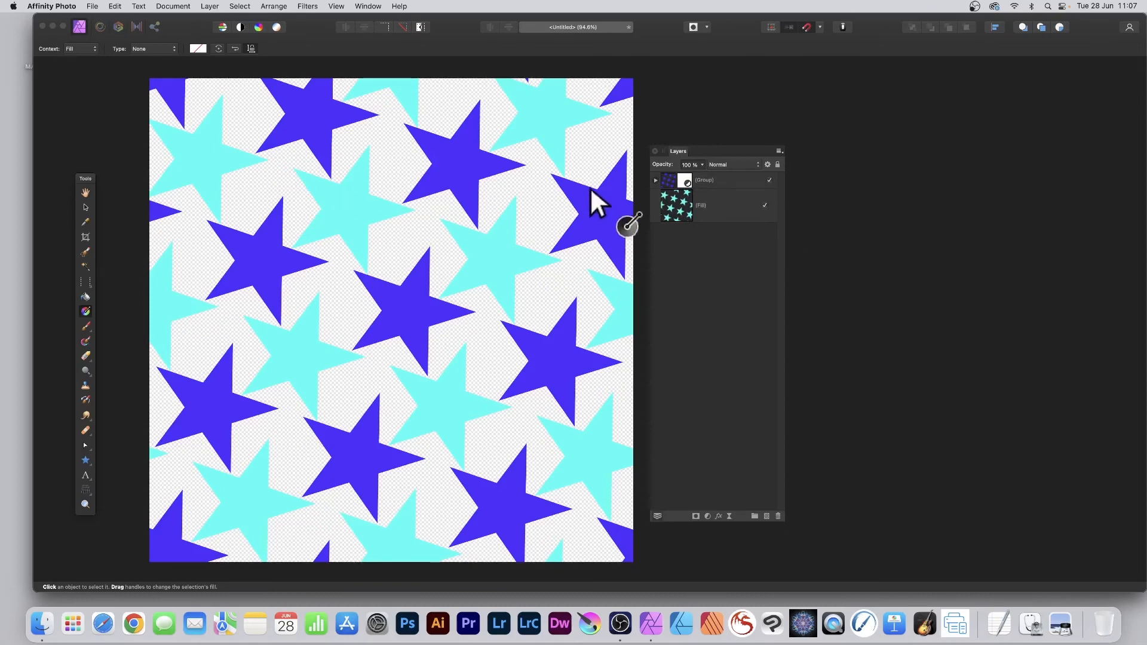
- Shrink and rotate the bitmap fill of the layer inside the group so its blue stars are smaller and upright
click(656, 181)
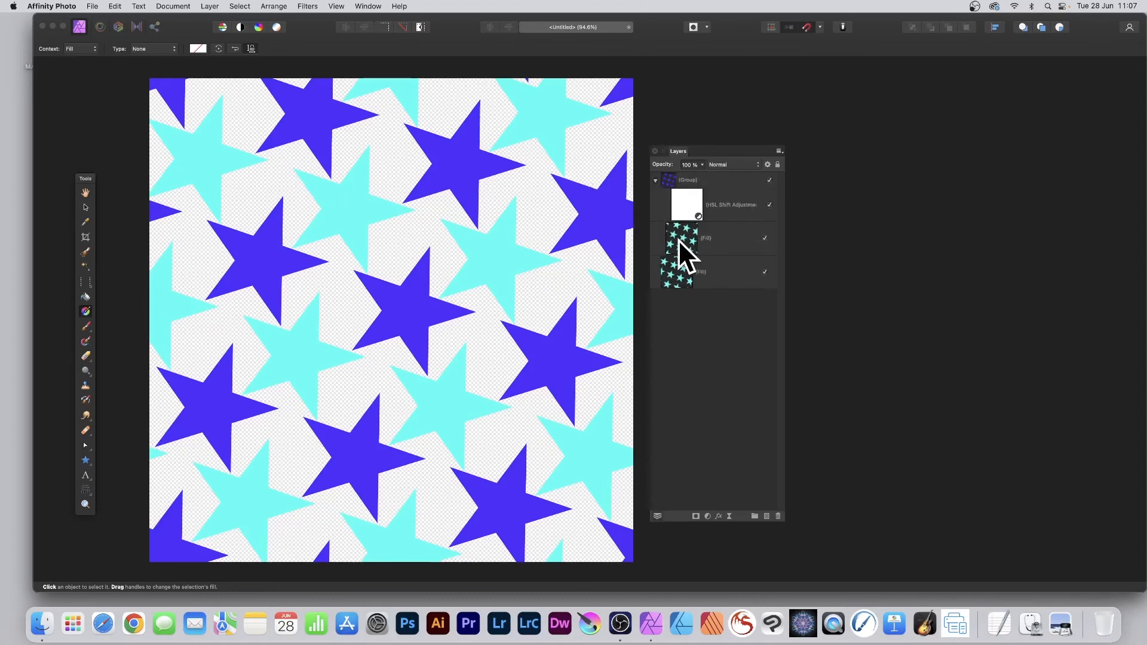
click(678, 239)
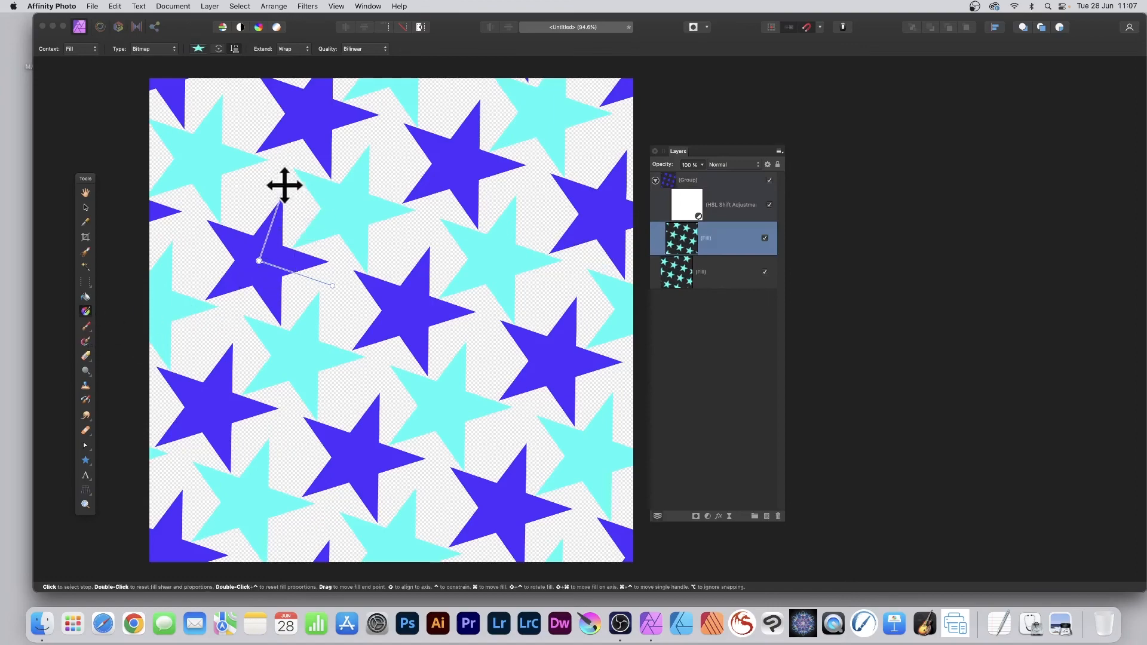
drag(283, 187, 288, 238)
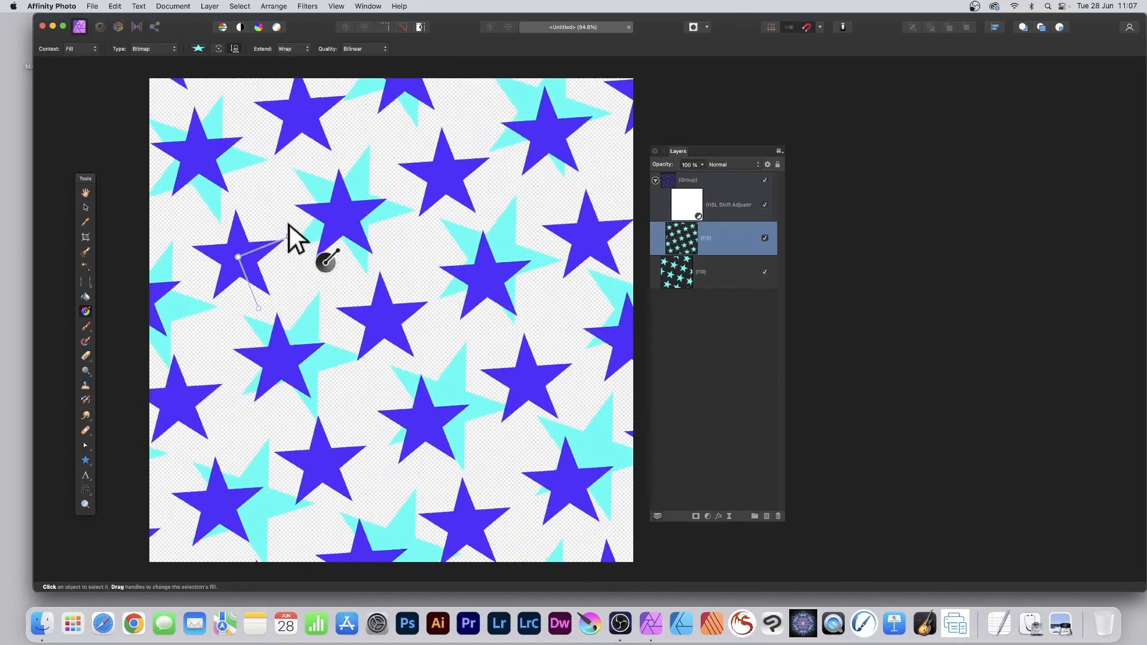